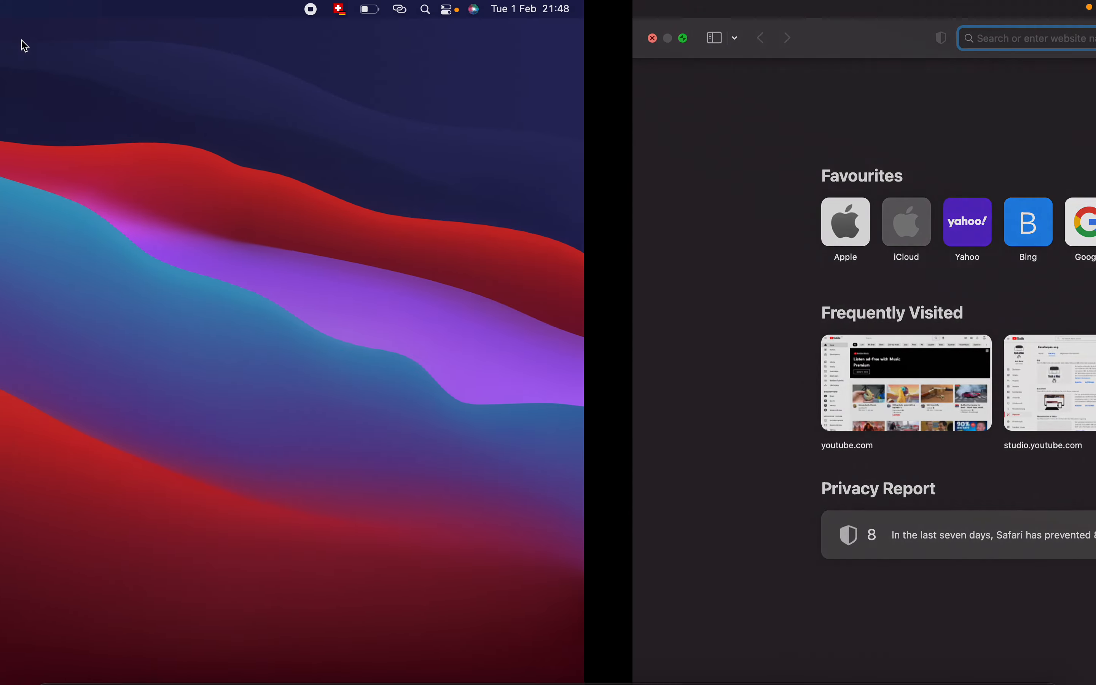
# Step: Open Google Chrome in full screen and go to canva.com
pyautogui.click(187, 666)
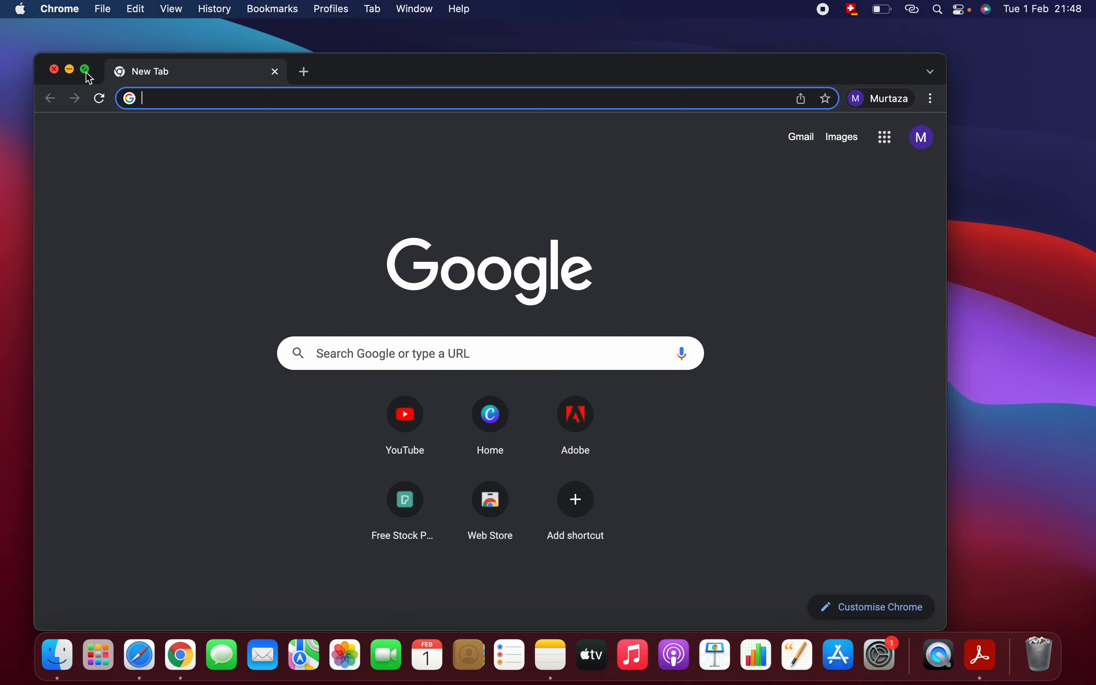
pyautogui.click(85, 70)
pyautogui.click(236, 53)
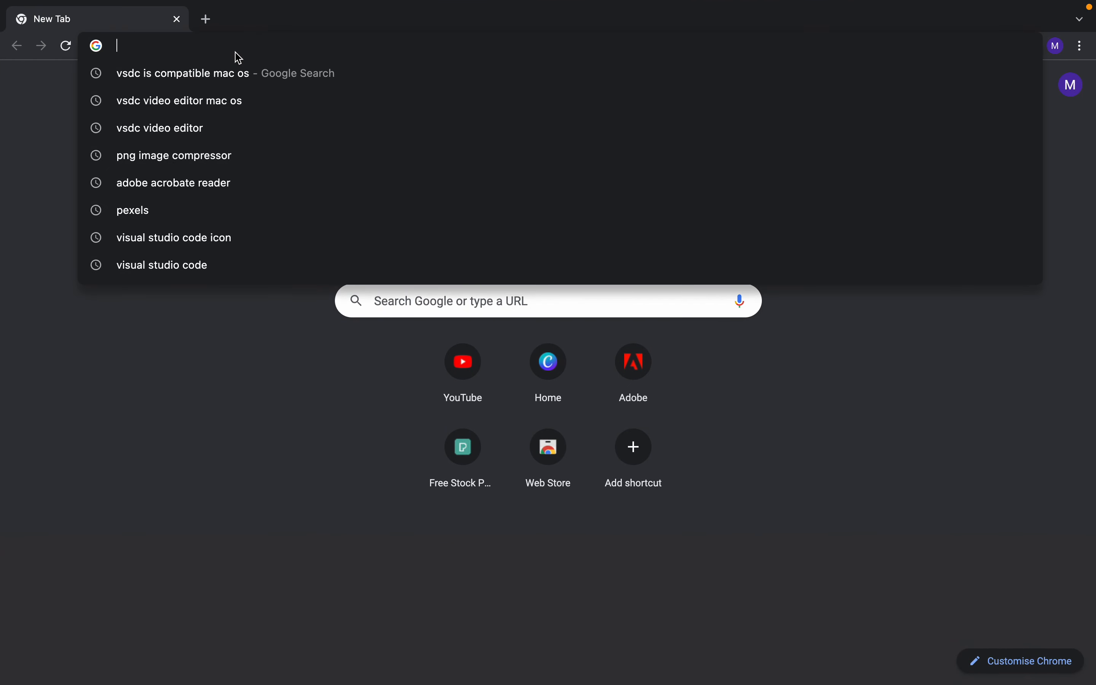
pyautogui.write('canva.com')
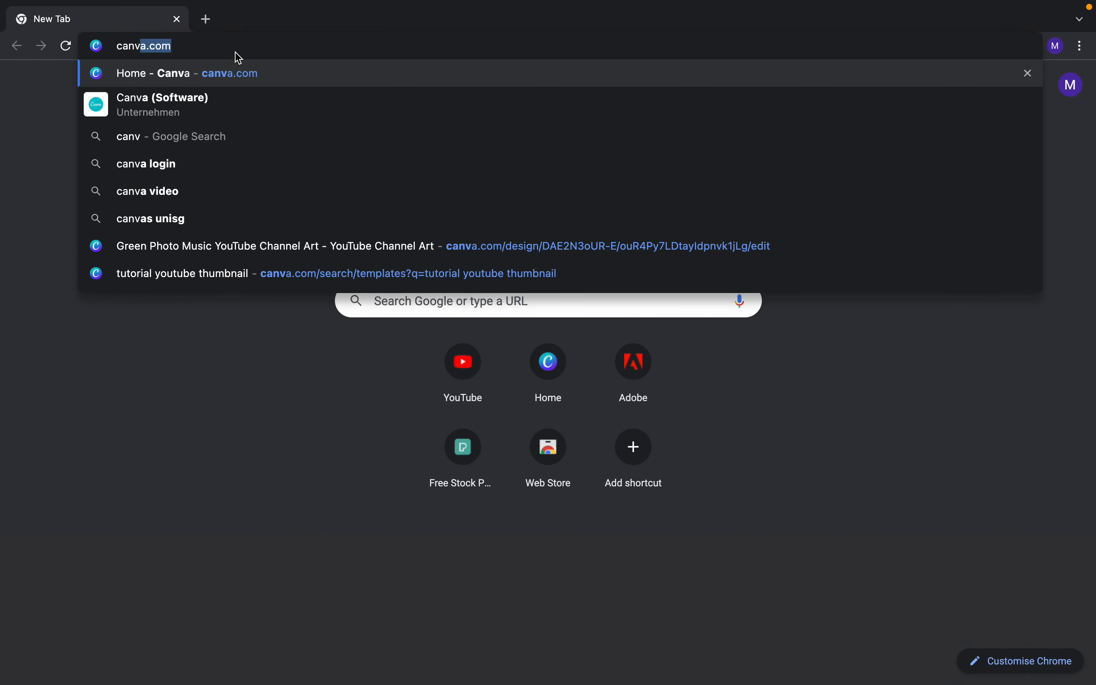
pyautogui.press('Return')
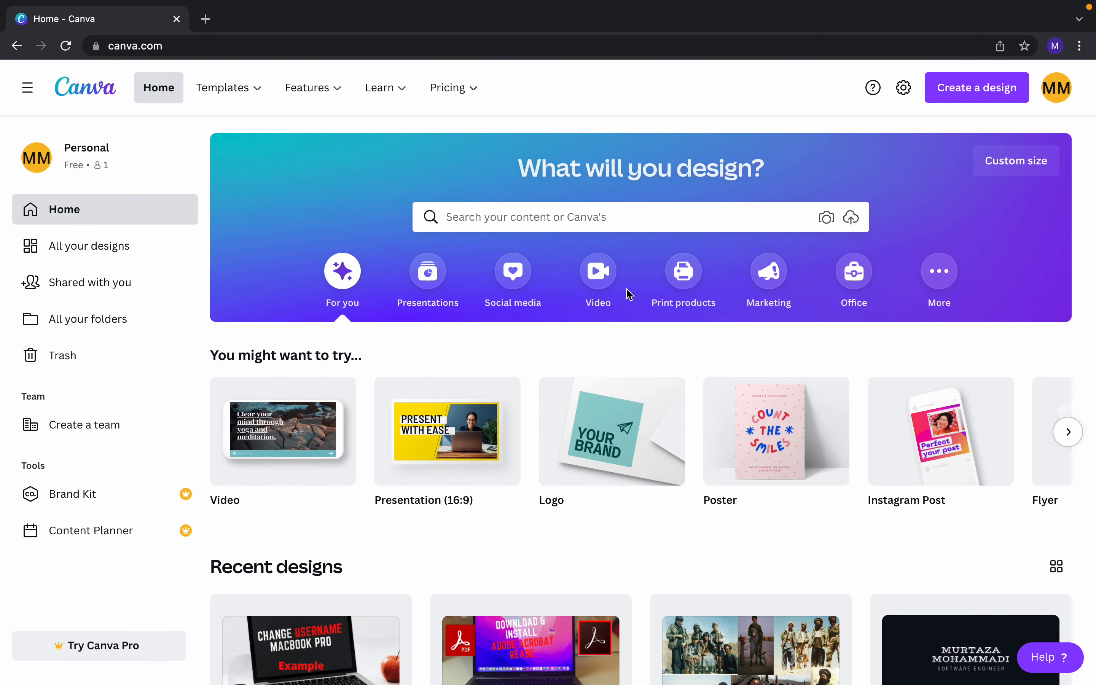
# Step: Search Canva's templates for "youtube thumbnail"
pyautogui.click(590, 220)
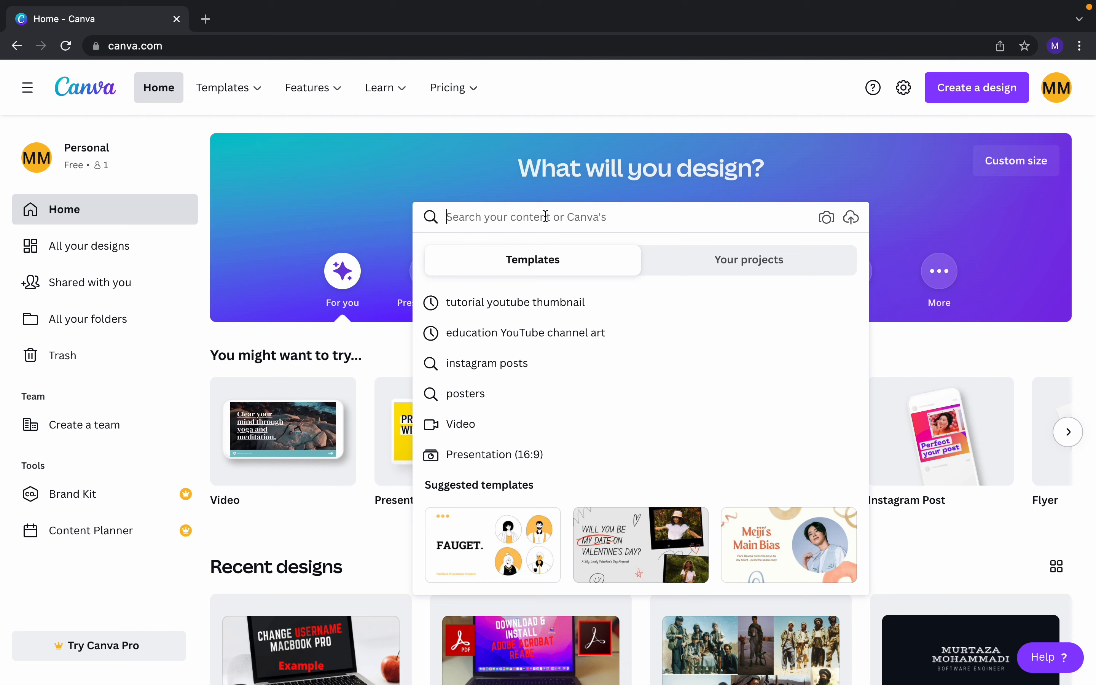
pyautogui.write('youtu')
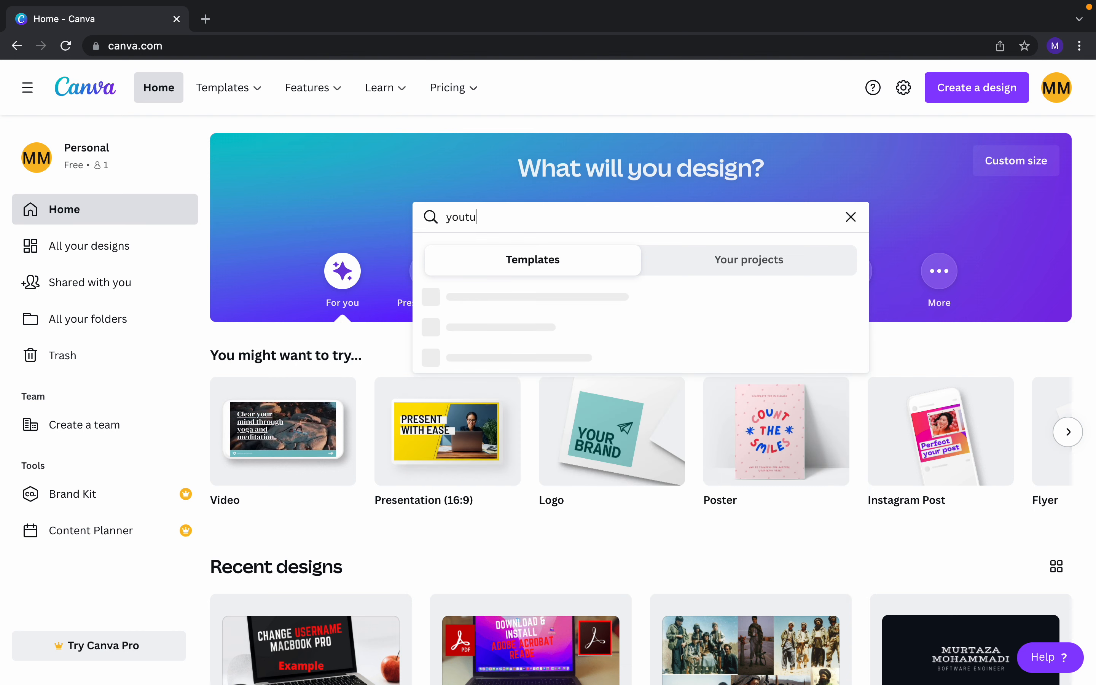
pyautogui.write('be thum')
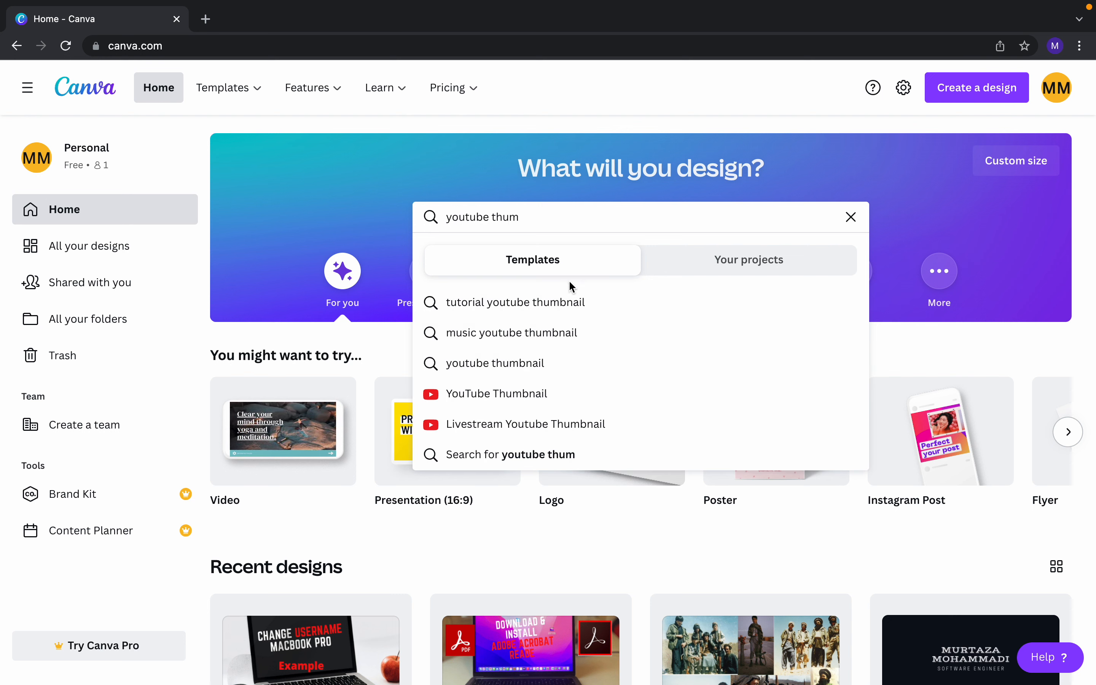
pyautogui.click(502, 366)
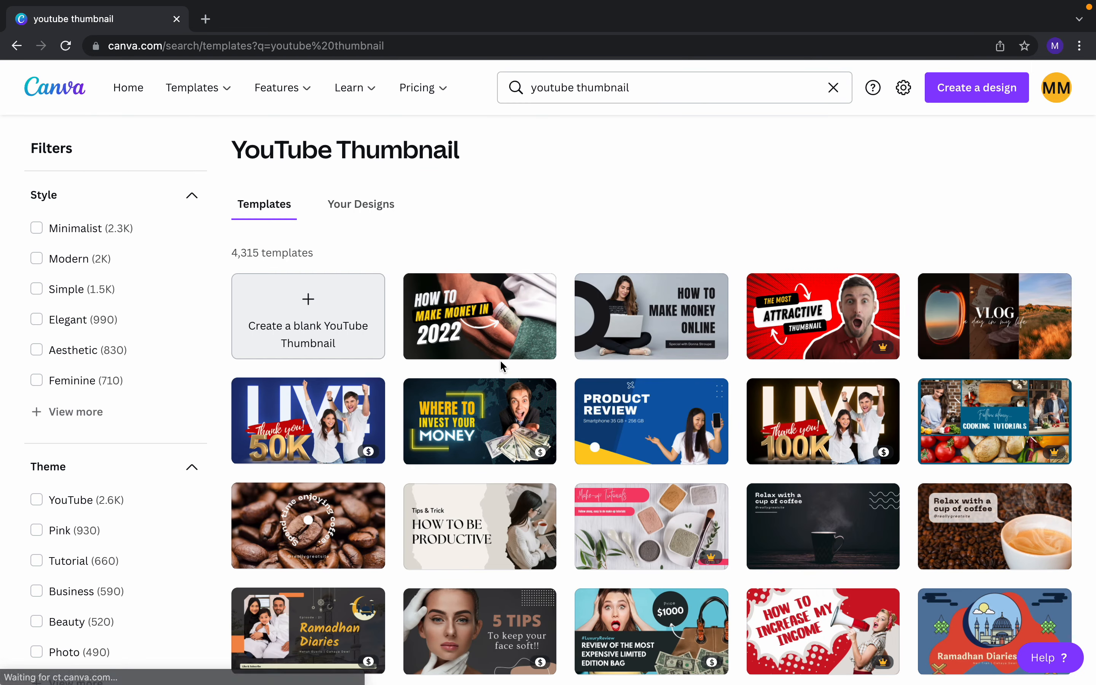
# Step: Browse the YouTube thumbnail templates and open the gray "How to Make Money Online" template for editing
pyautogui.scroll(-2, 500, 360)
pyautogui.scroll(3, 500, 359)
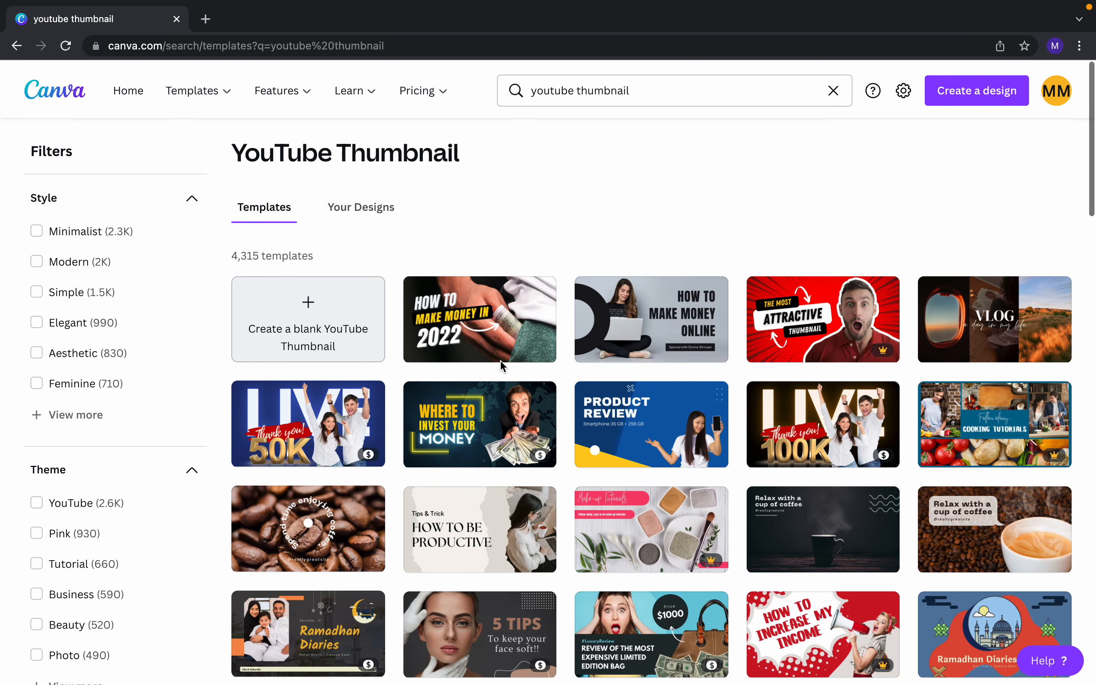
pyautogui.scroll(-2, 500, 359)
pyautogui.scroll(1, 486, 313)
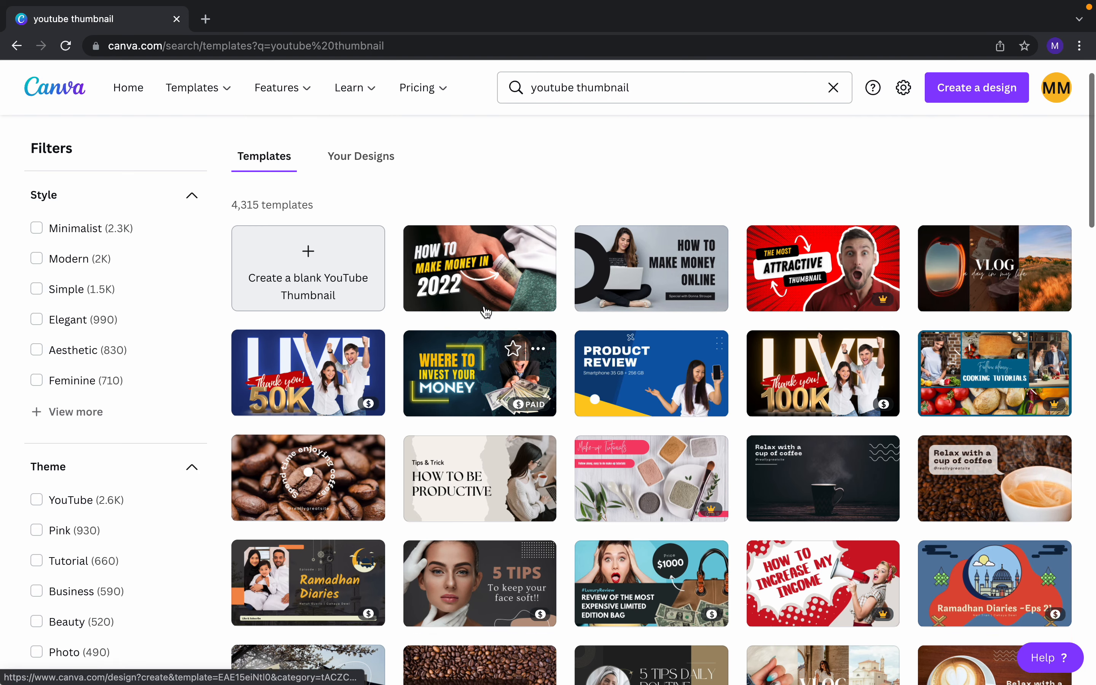
pyautogui.scroll(1, 486, 312)
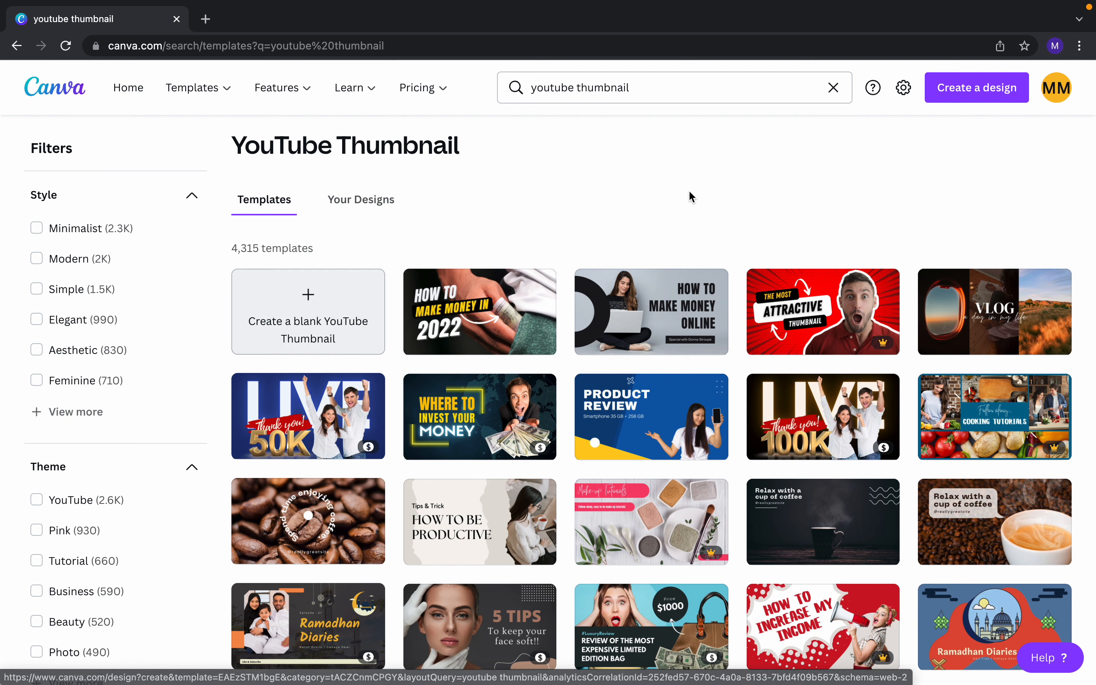
pyautogui.scroll(-1, 689, 189)
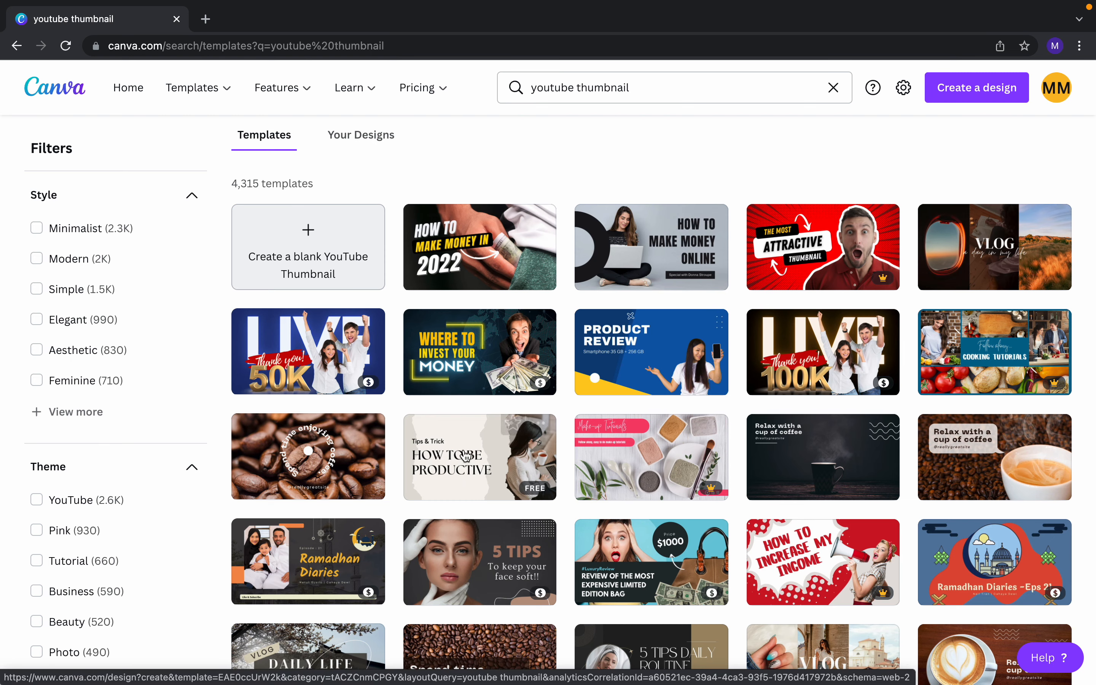
pyautogui.scroll(-5, 464, 460)
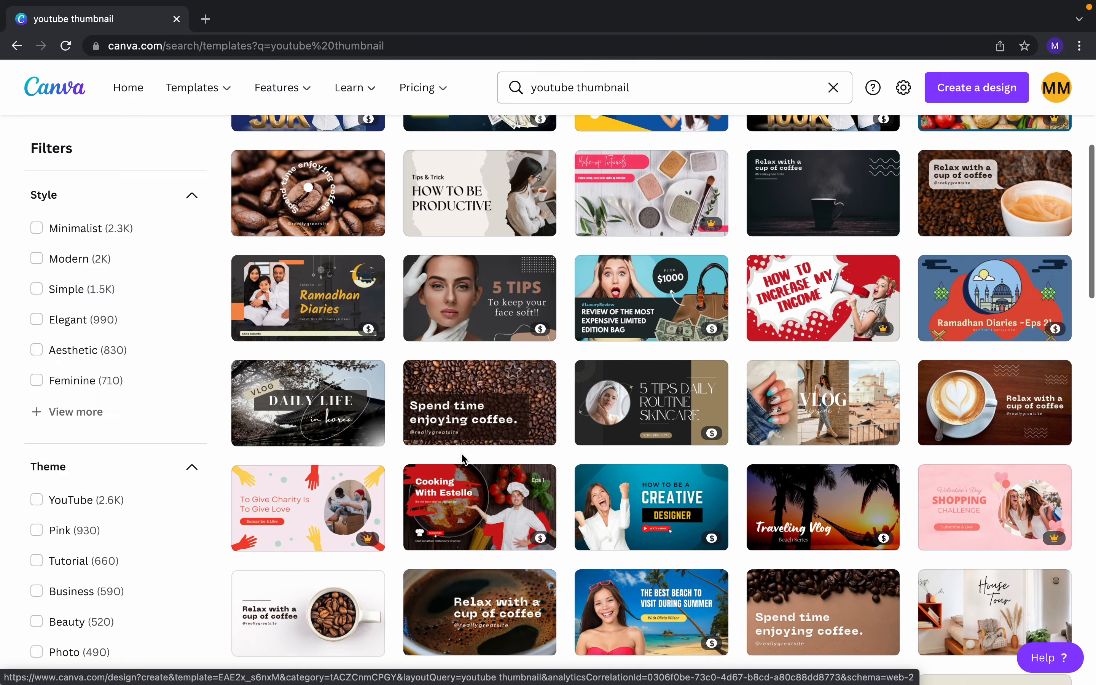
pyautogui.scroll(7, 642, 307)
pyautogui.click(642, 307)
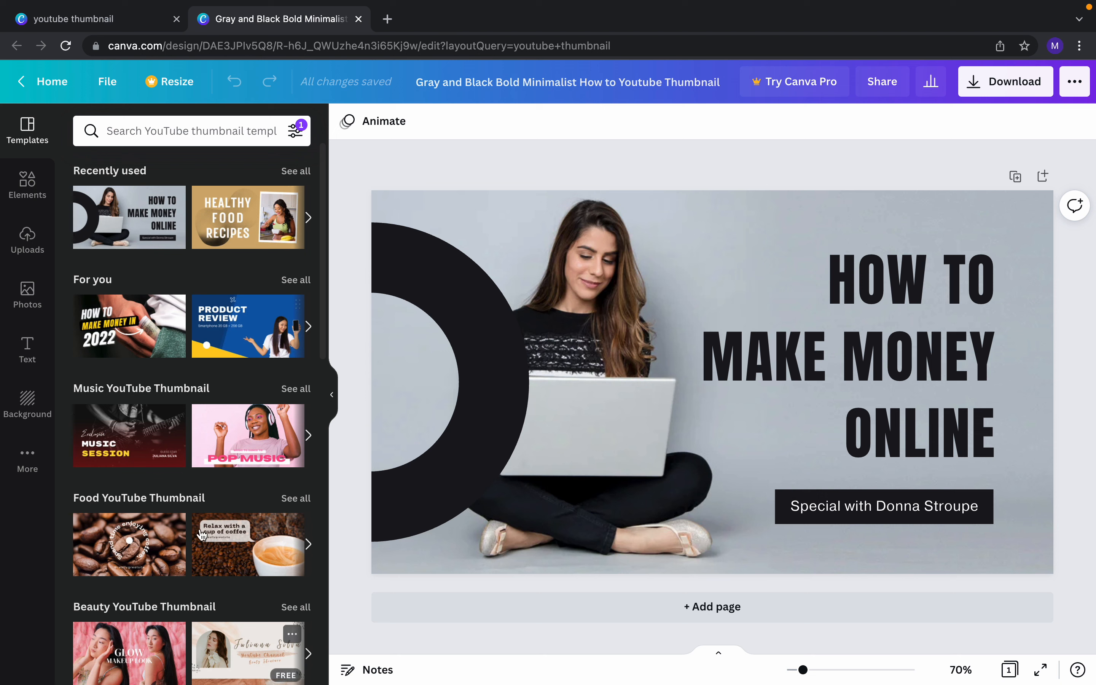
# Step: Look through the editor's YouTube thumbnail template categories and its collection of shapes, graphics, photos and videos
pyautogui.scroll(-10, 195, 403)
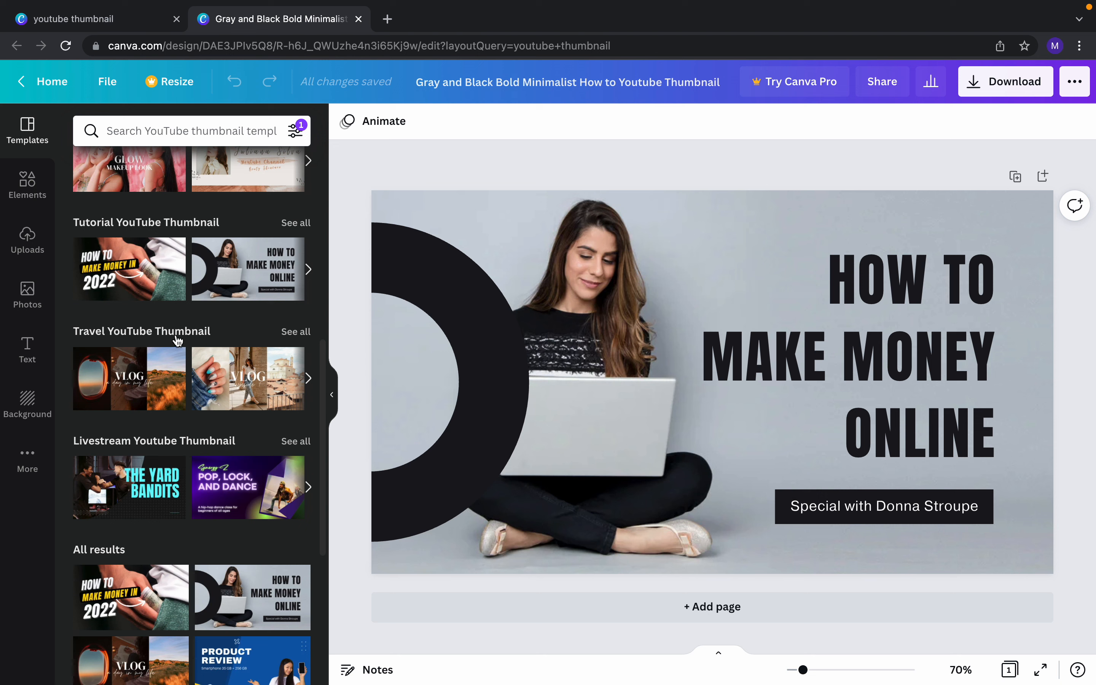
pyautogui.scroll(2, 177, 341)
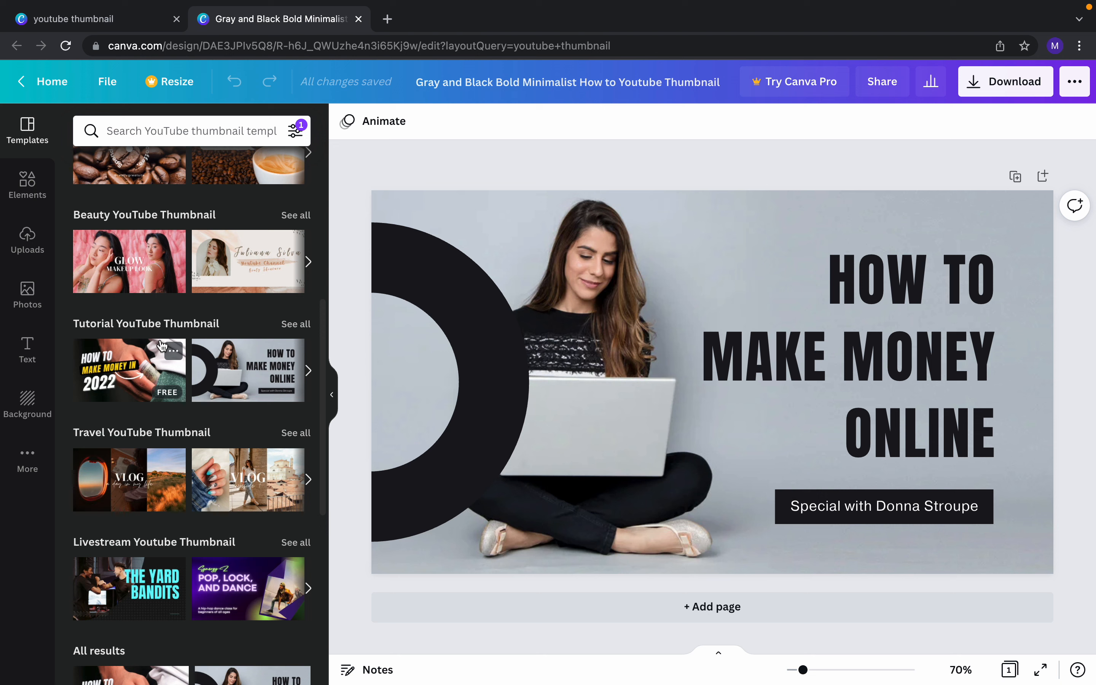
pyautogui.scroll(8, 162, 345)
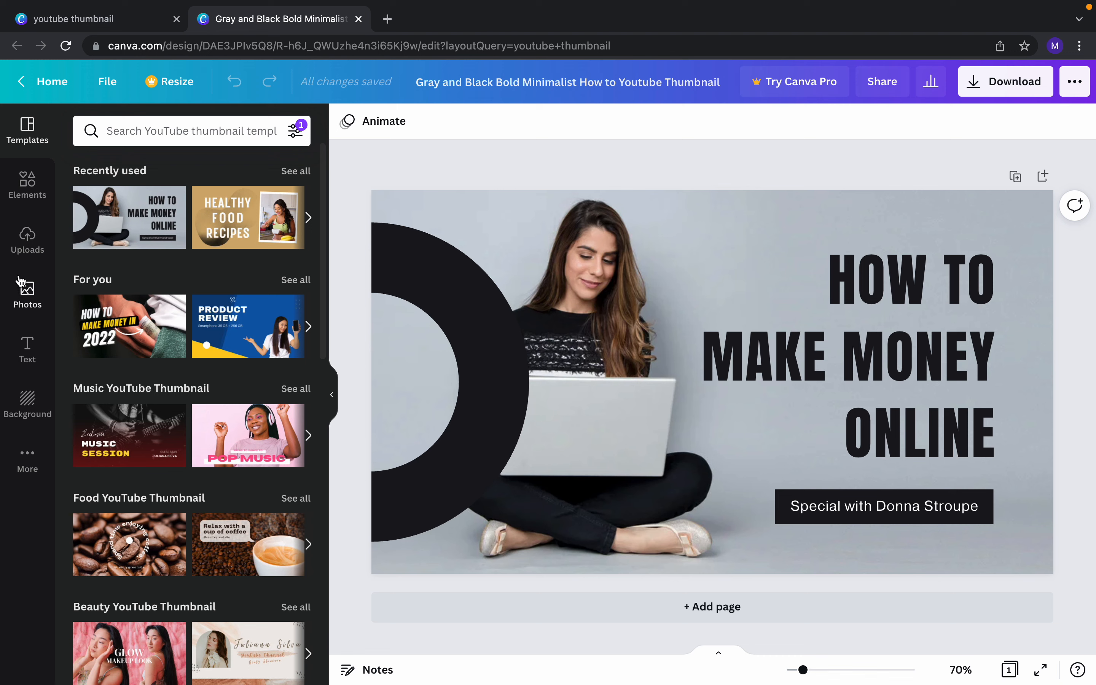
pyautogui.click(26, 200)
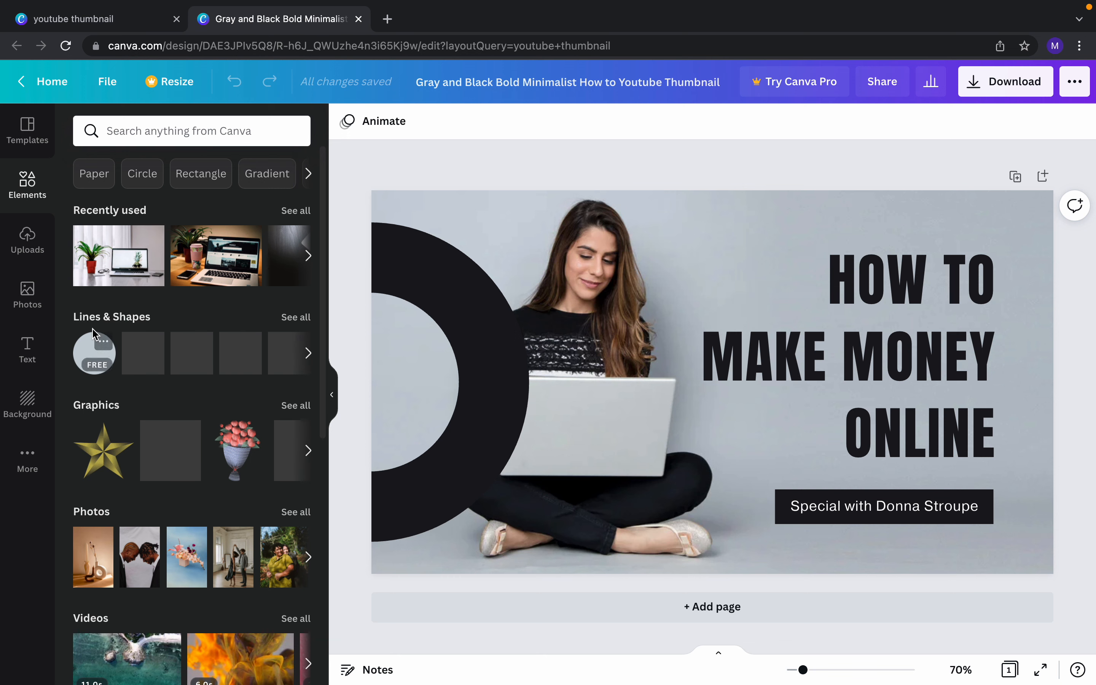
pyautogui.scroll(-3, 218, 471)
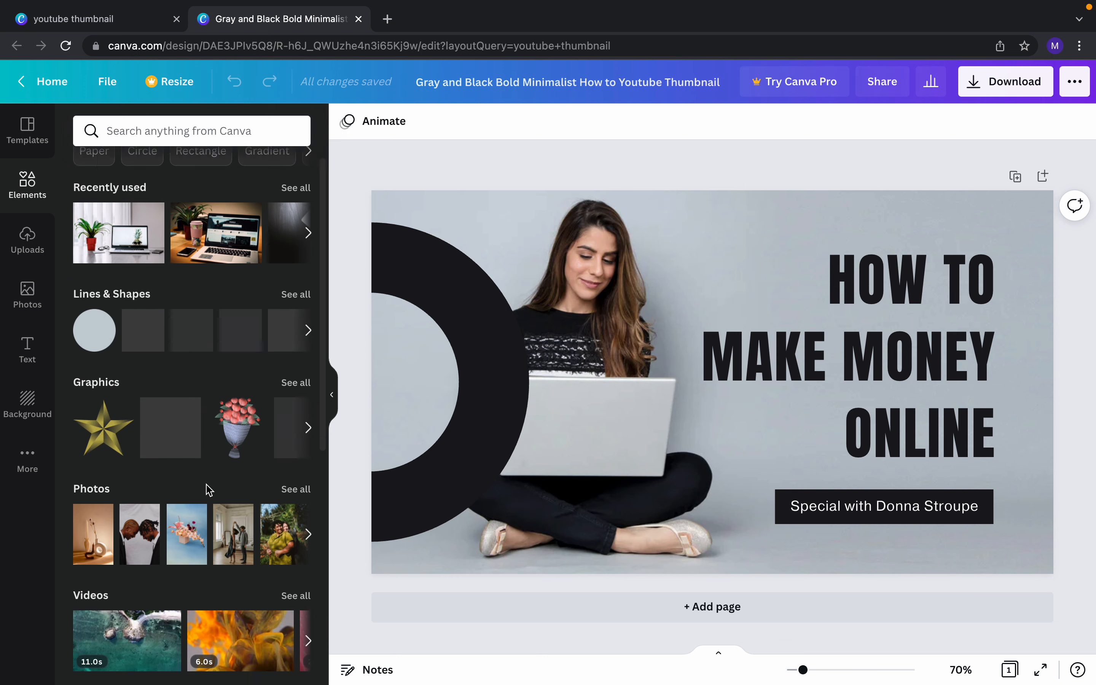
pyautogui.scroll(2, 205, 487)
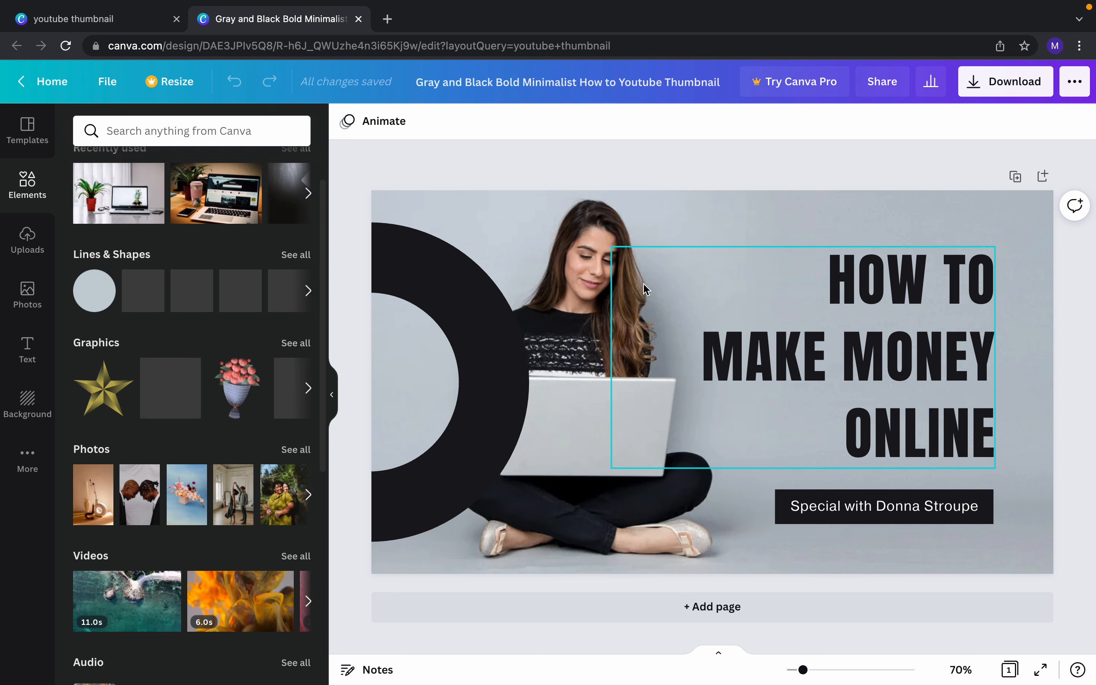
# Step: Upload the image "Green Photo Music YouTube Channel Art-min.png" from the Downloads folder
pyautogui.click(27, 247)
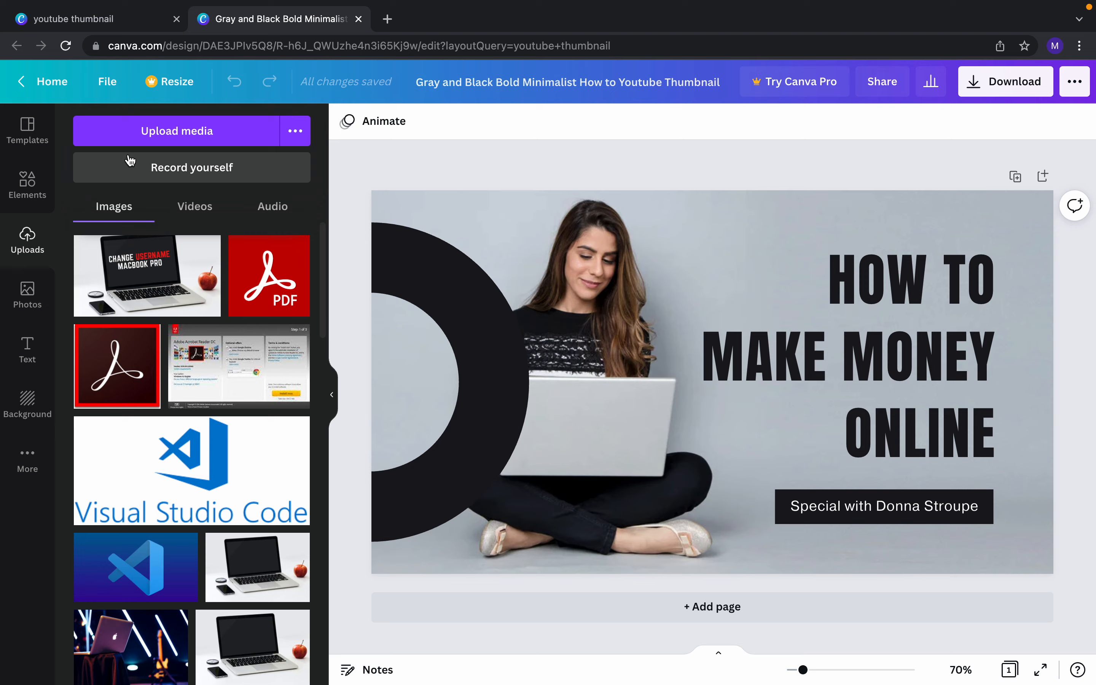
pyautogui.click(149, 139)
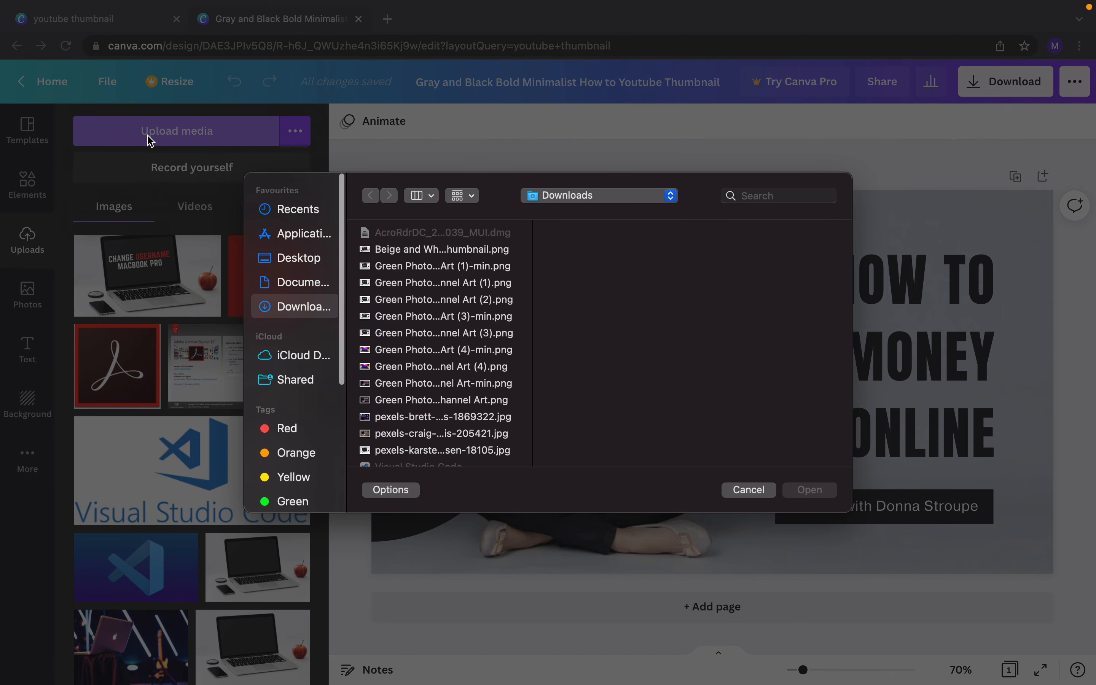
pyautogui.click(429, 300)
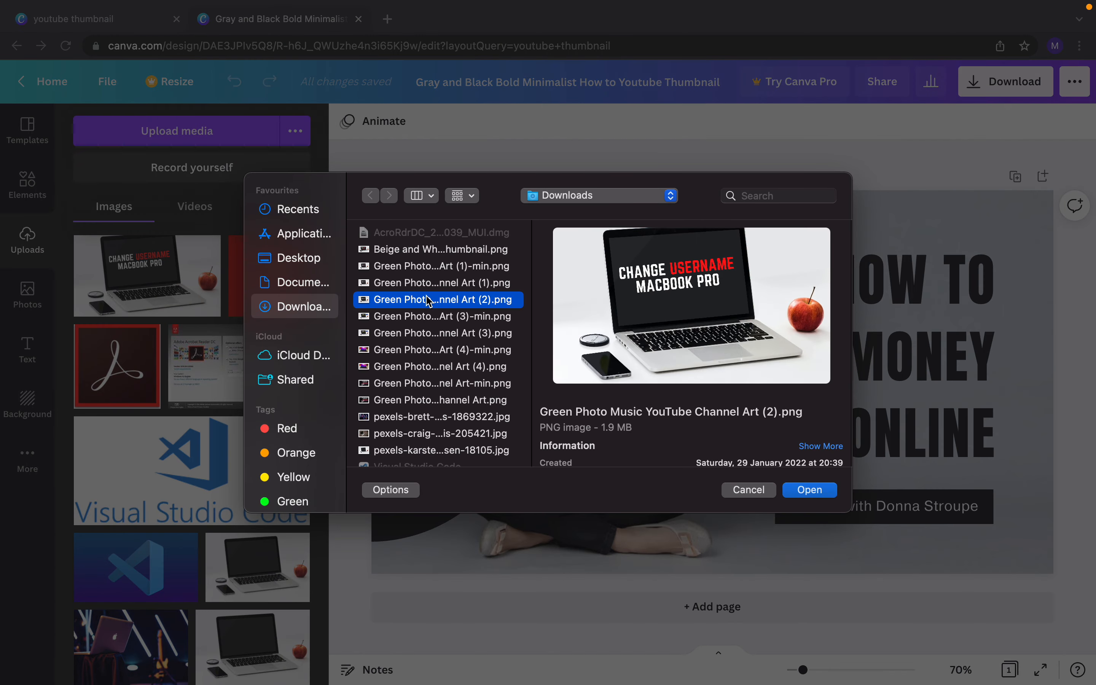
pyautogui.click(445, 373)
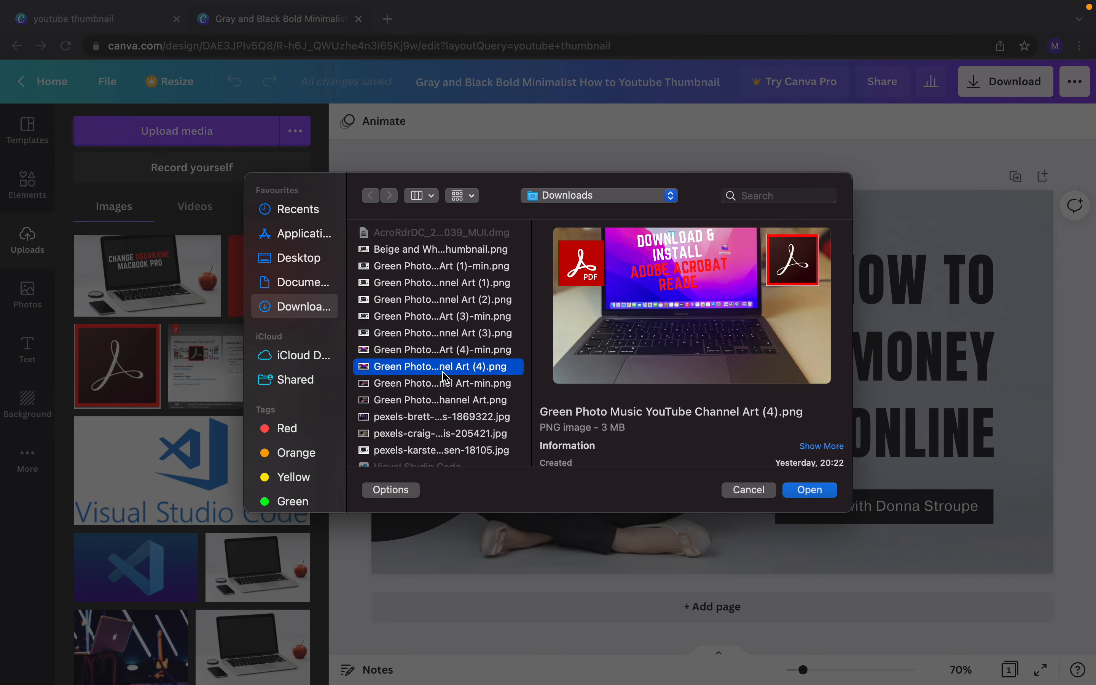
pyautogui.click(439, 384)
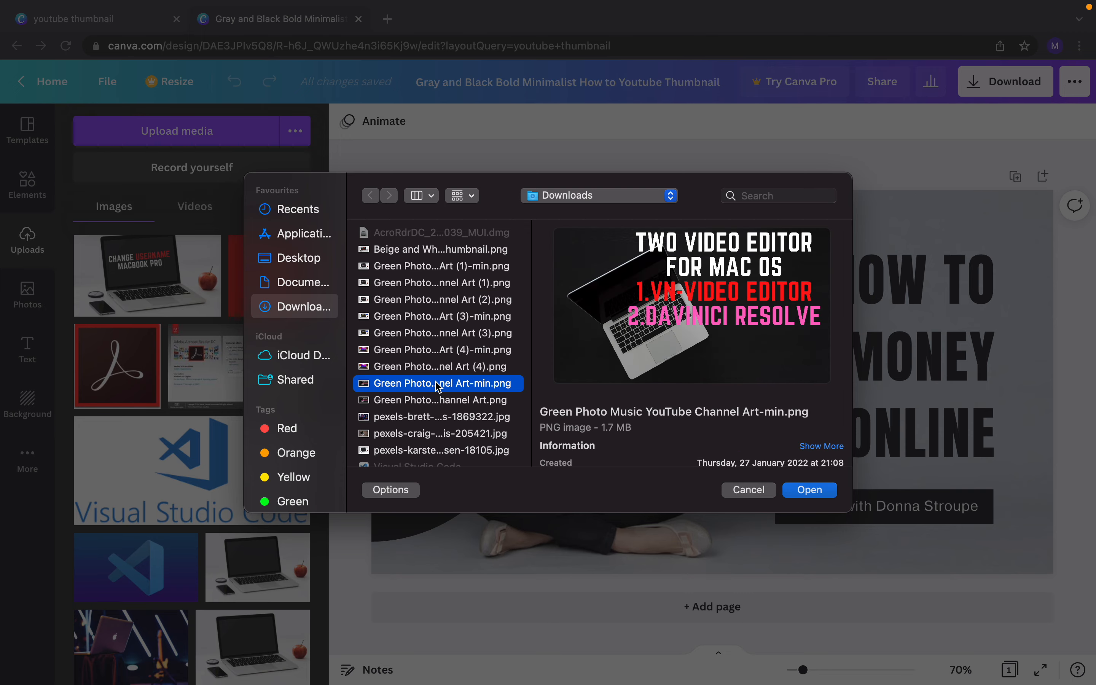
pyautogui.click(813, 494)
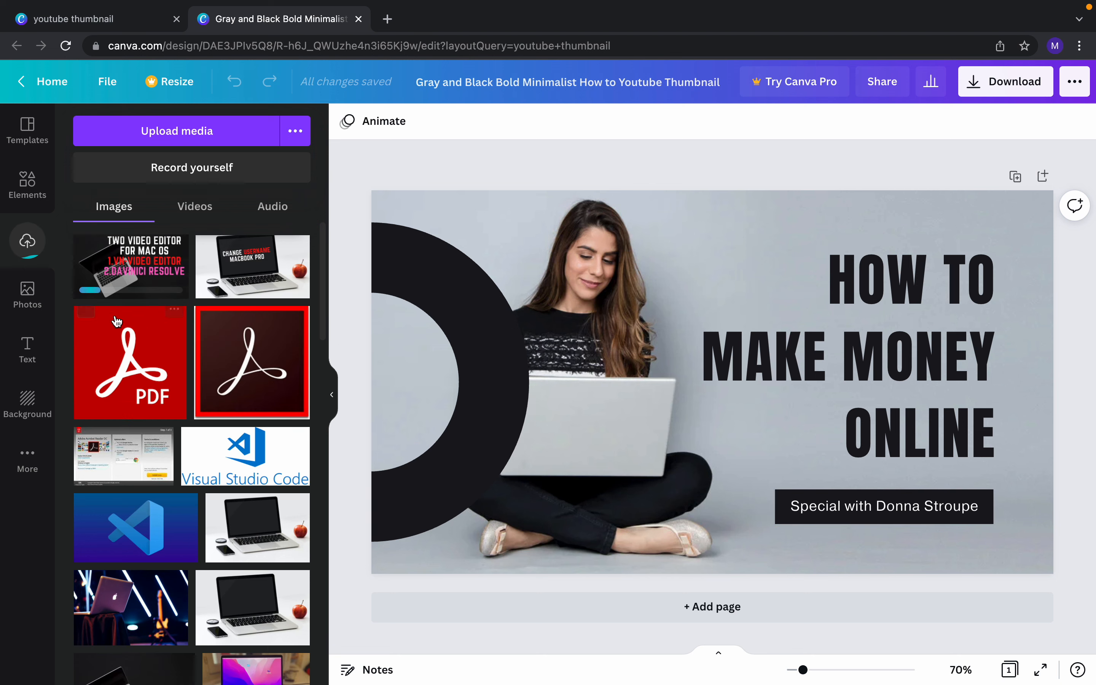
# Step: Place the uploaded "Two Video Editor for Mac OS" image on the page and enlarge it to cover the whole thumbnail
pyautogui.click(135, 264)
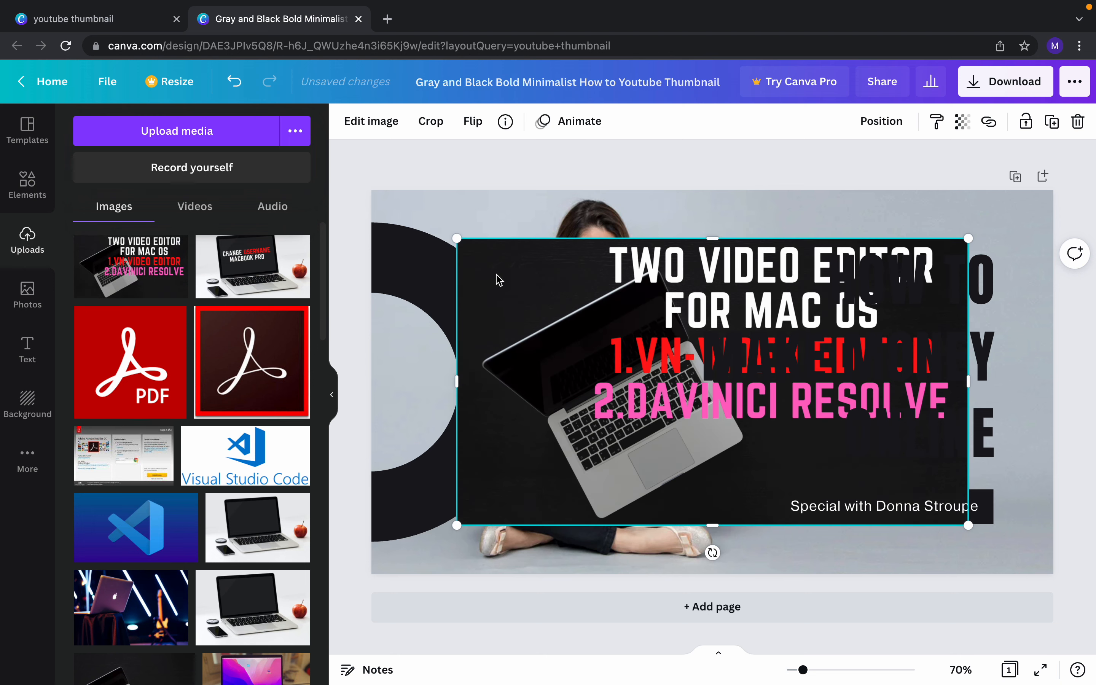
pyautogui.moveTo(497, 277); pyautogui.dragTo(413, 227)
pyautogui.moveTo(884, 477); pyautogui.dragTo(1090, 512)
# Step: Delete the template's "How to Make Money Online" title and select the full-page image
pyautogui.click(878, 363)
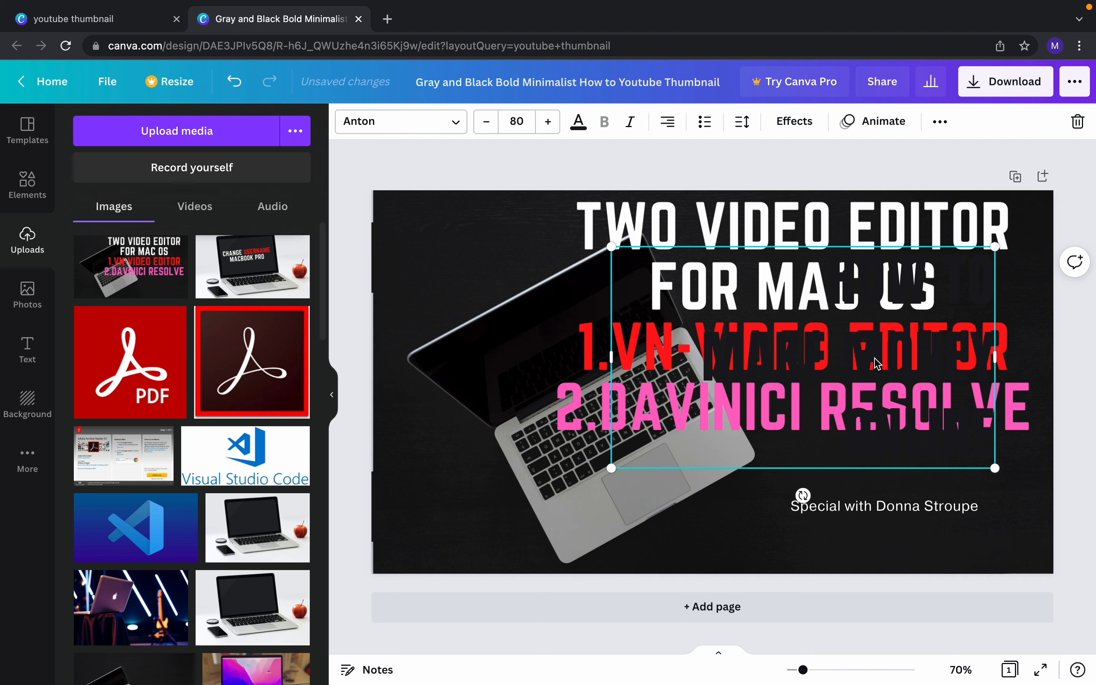
pyautogui.click(1074, 124)
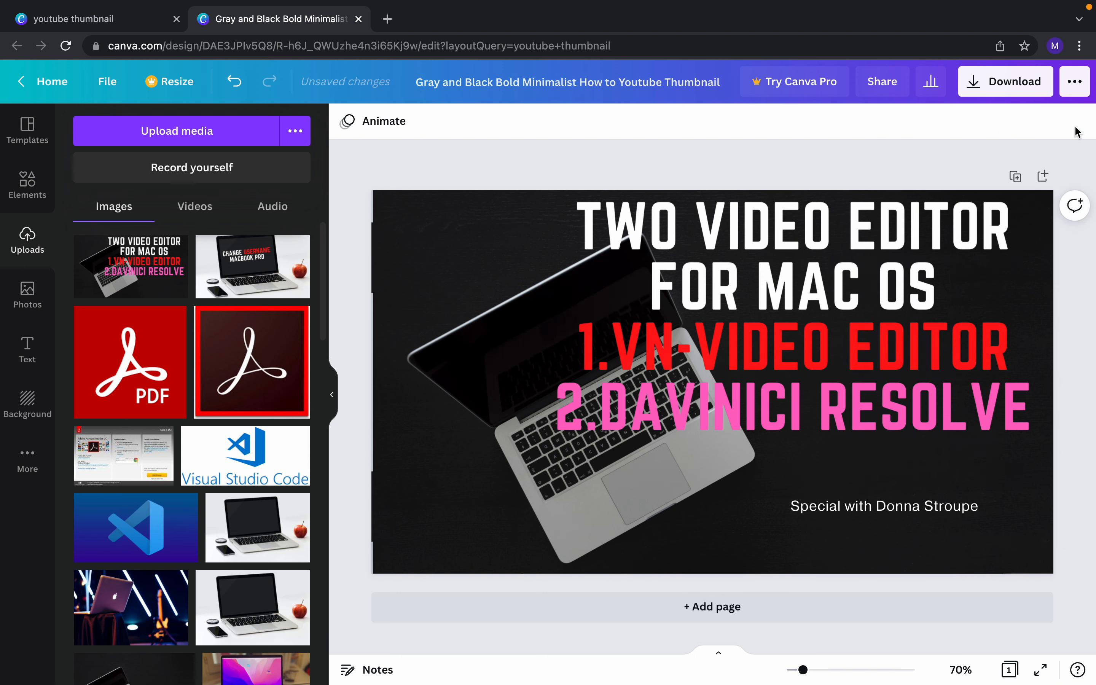
pyautogui.click(498, 245)
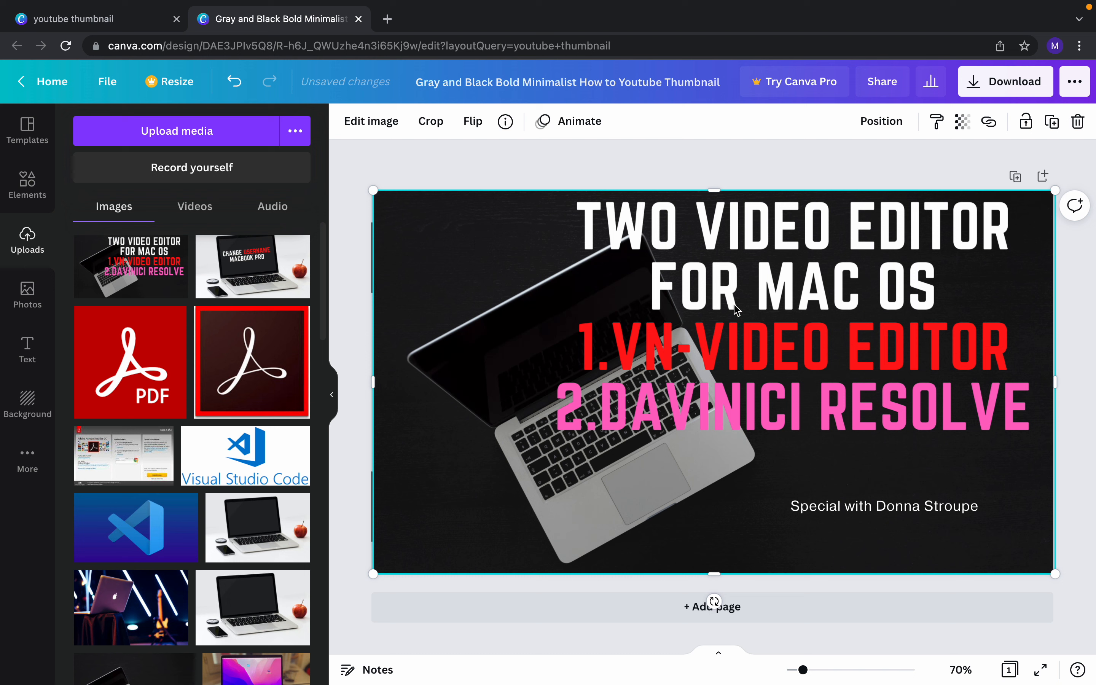
# Step: Add a heading to the thumbnail with the text "Example"
pyautogui.click(27, 348)
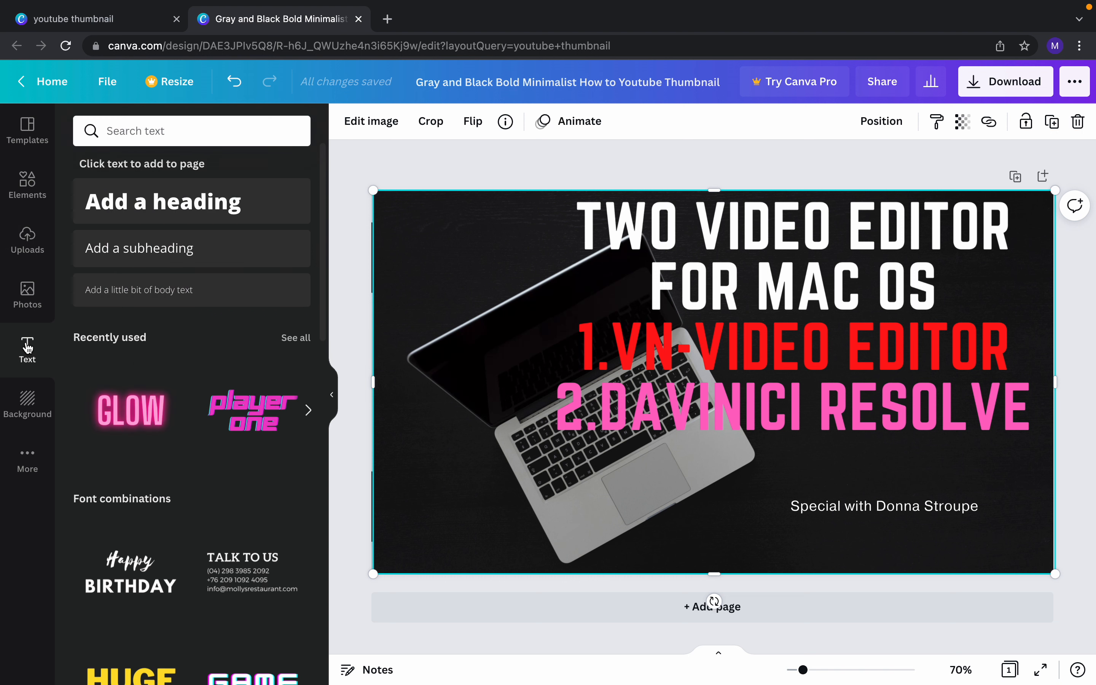
pyautogui.click(185, 204)
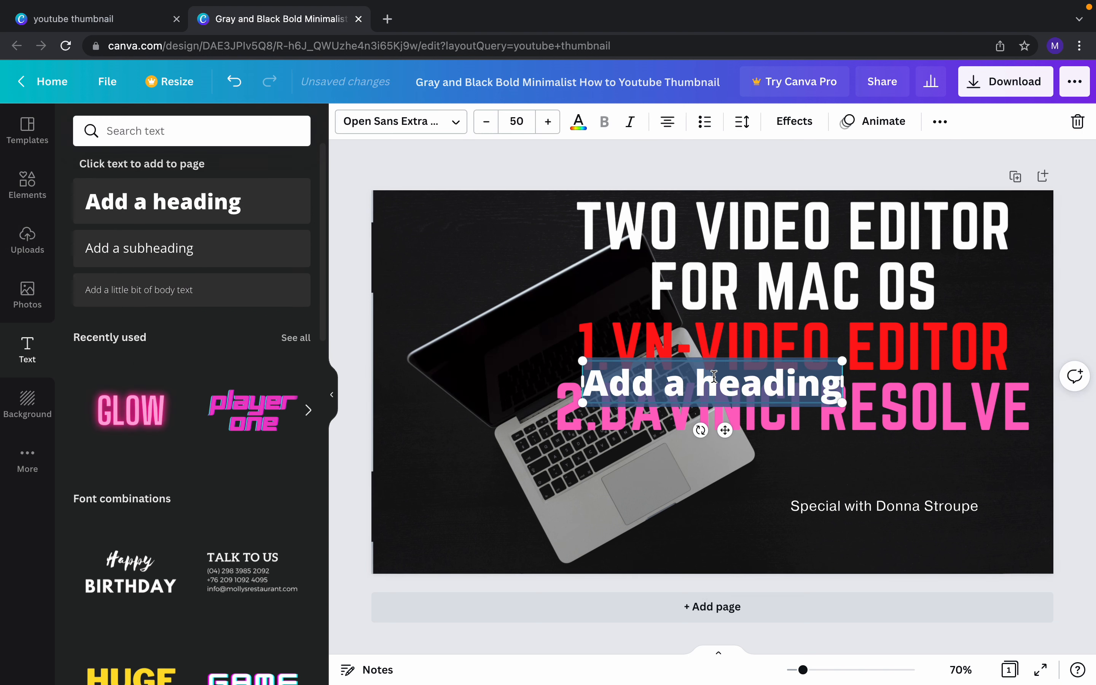
pyautogui.press('BackSpace')
pyautogui.write('Example')
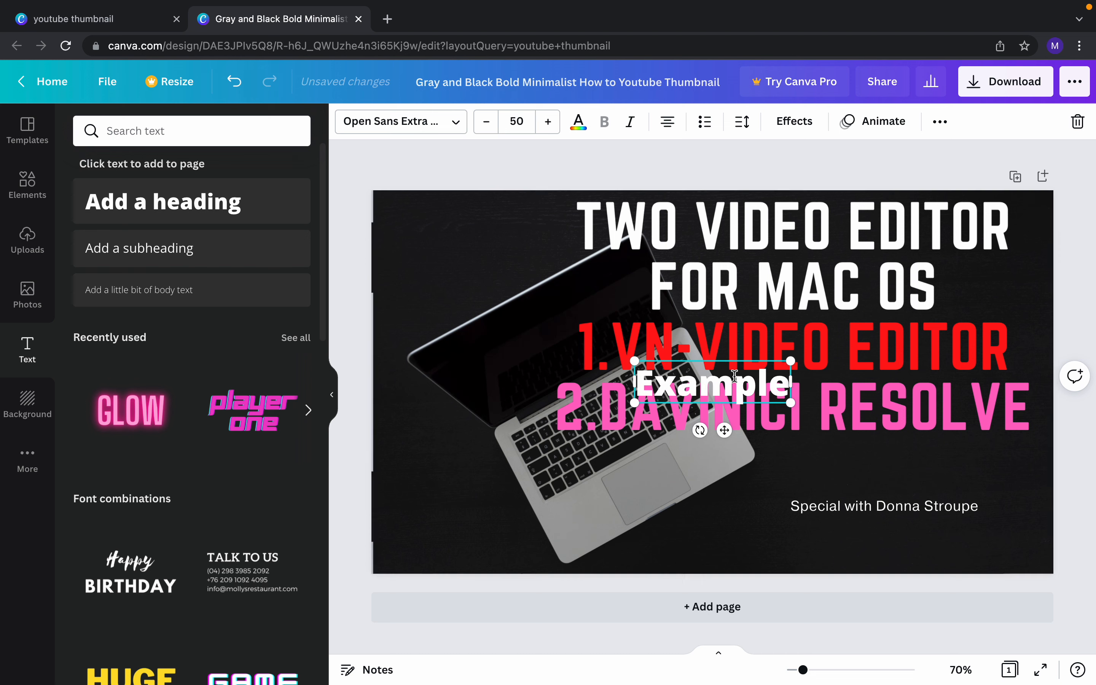
# Step: Move the "Example" heading to the upper-left area of the thumbnail and colour its text red
pyautogui.click(701, 410)
pyautogui.moveTo(706, 394); pyautogui.dragTo(464, 304)
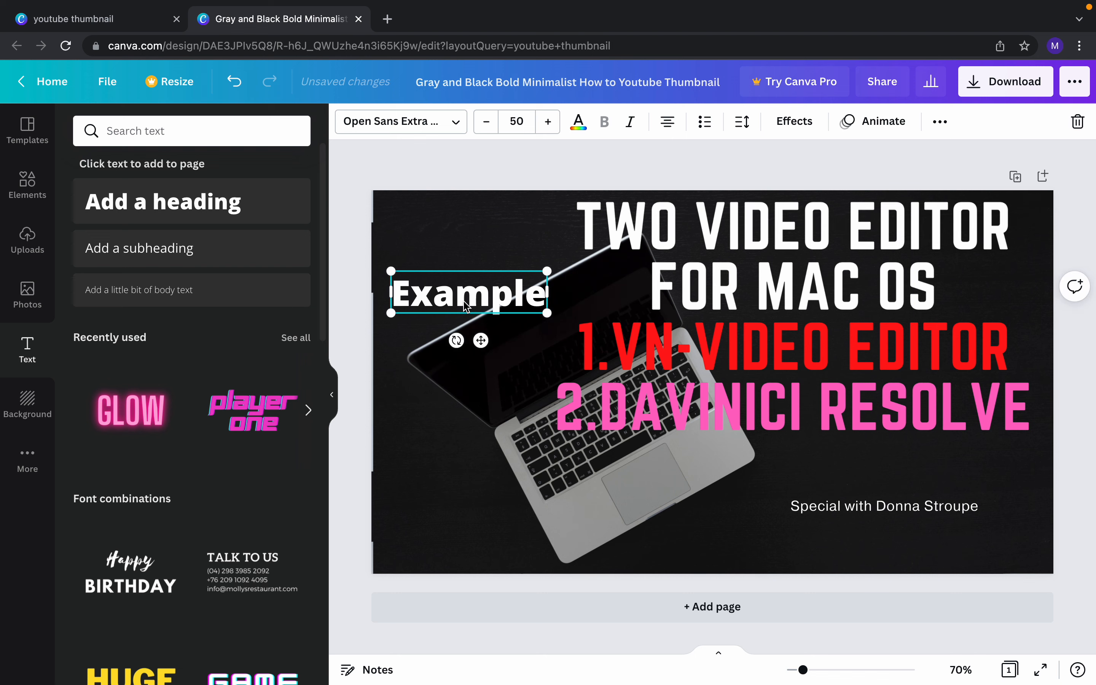
pyautogui.click(579, 123)
pyautogui.click(250, 390)
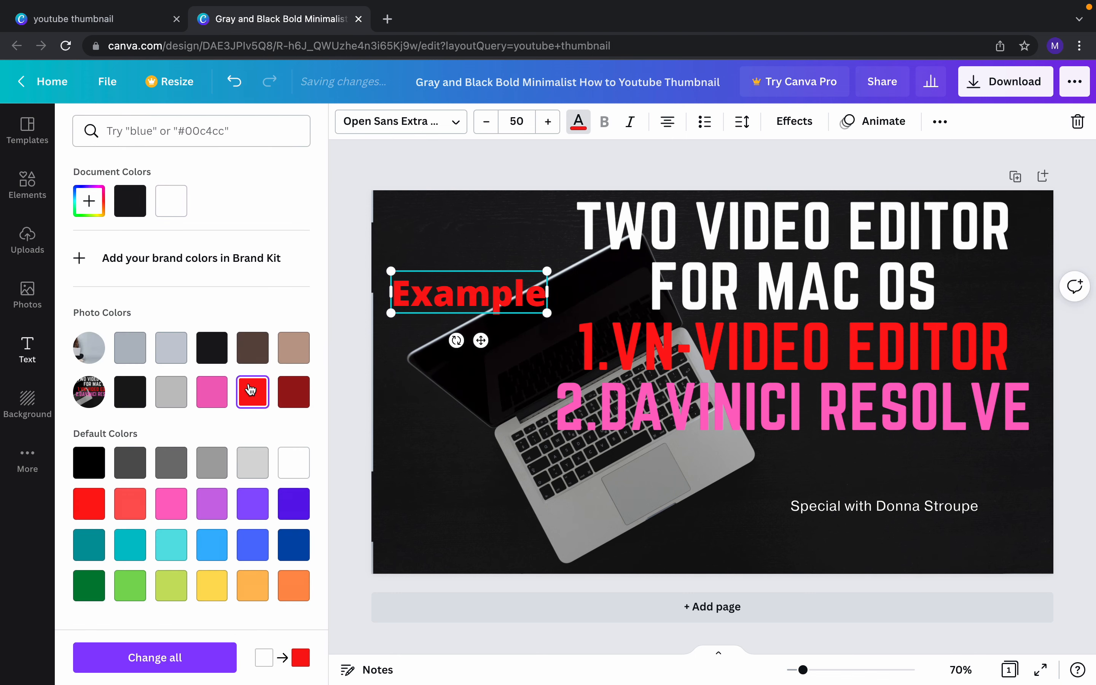
# Step: Set the "Example" heading's font size to 49 and its font to Times Neue Roman
pyautogui.click(548, 124)
pyautogui.click(496, 127)
pyautogui.click(496, 127)
pyautogui.click(454, 123)
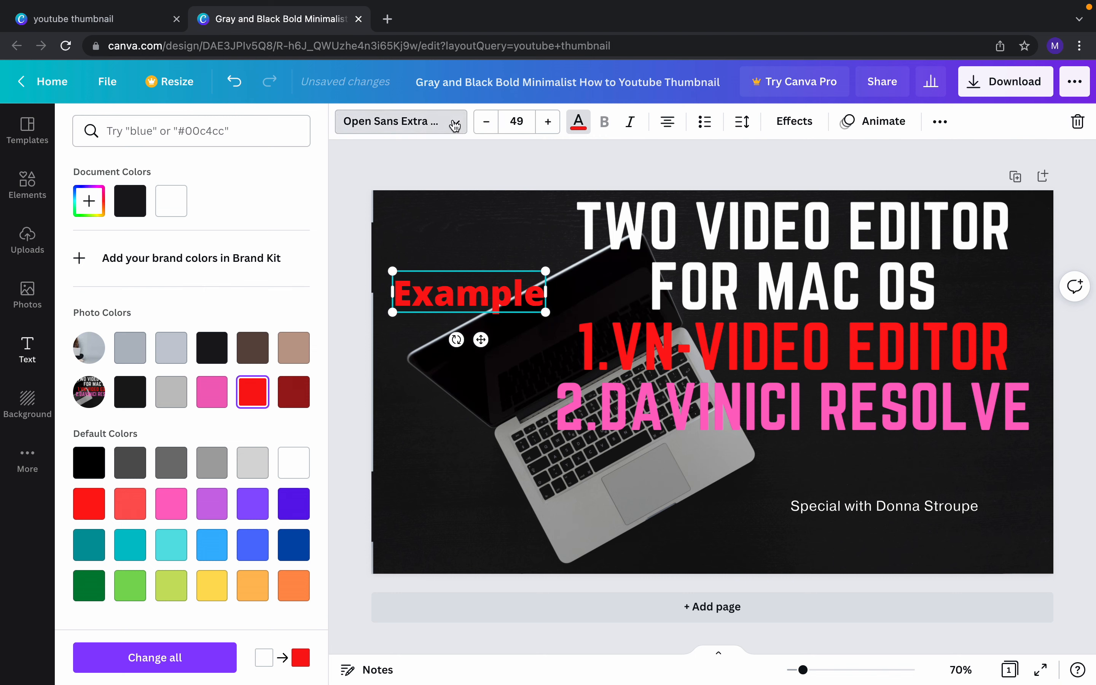
pyautogui.scroll(-2, 208, 353)
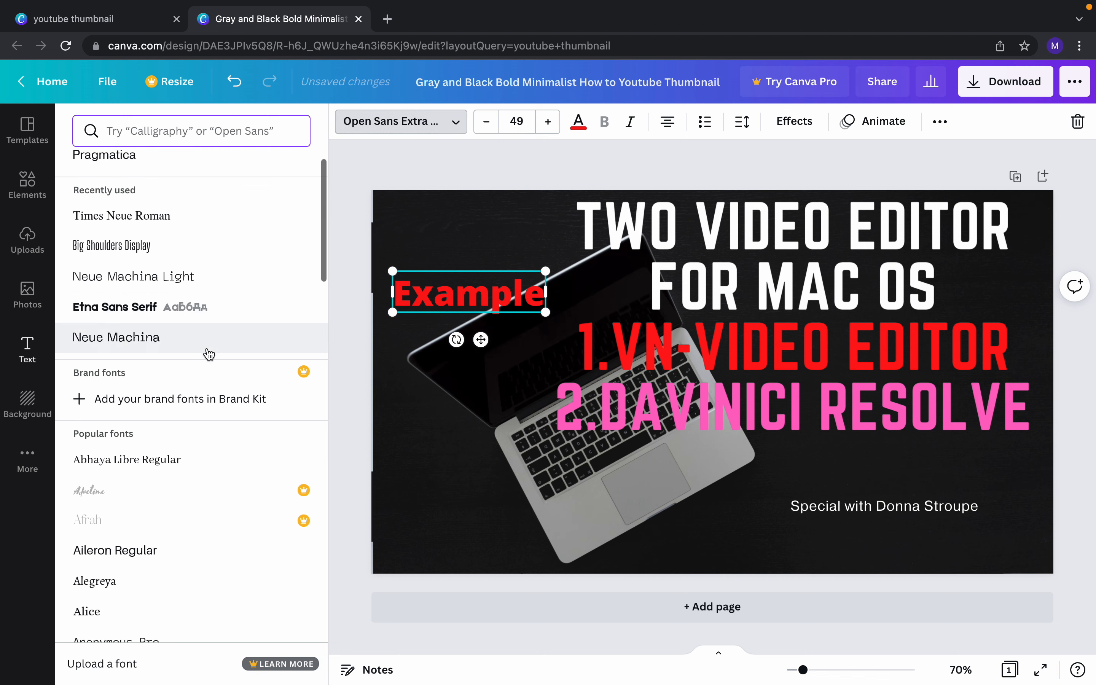
pyautogui.scroll(2, 163, 301)
pyautogui.click(160, 271)
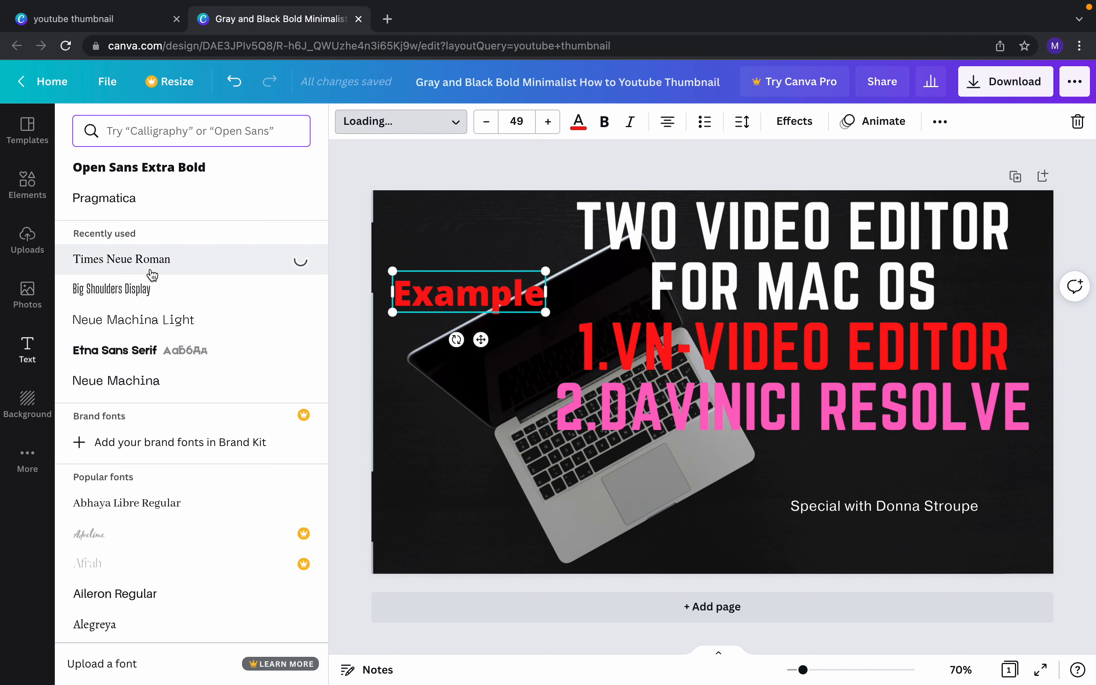
pyautogui.click(502, 248)
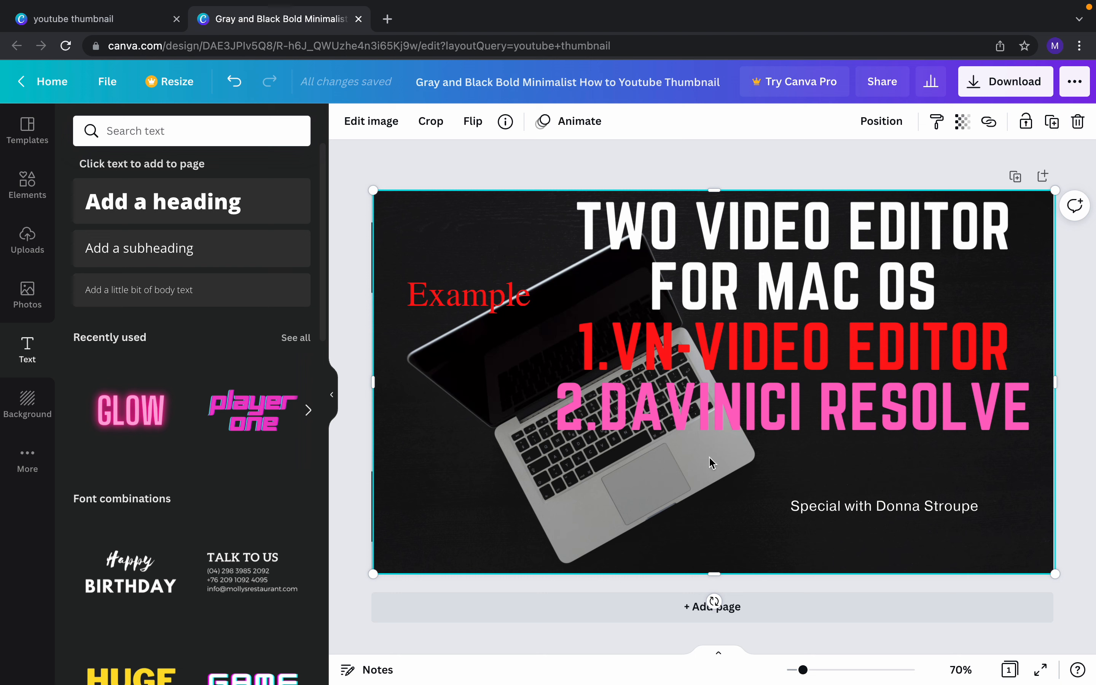
# Step: Download the finished thumbnail as a PNG file and dismiss the Canva Pro trial offer
pyautogui.click(994, 87)
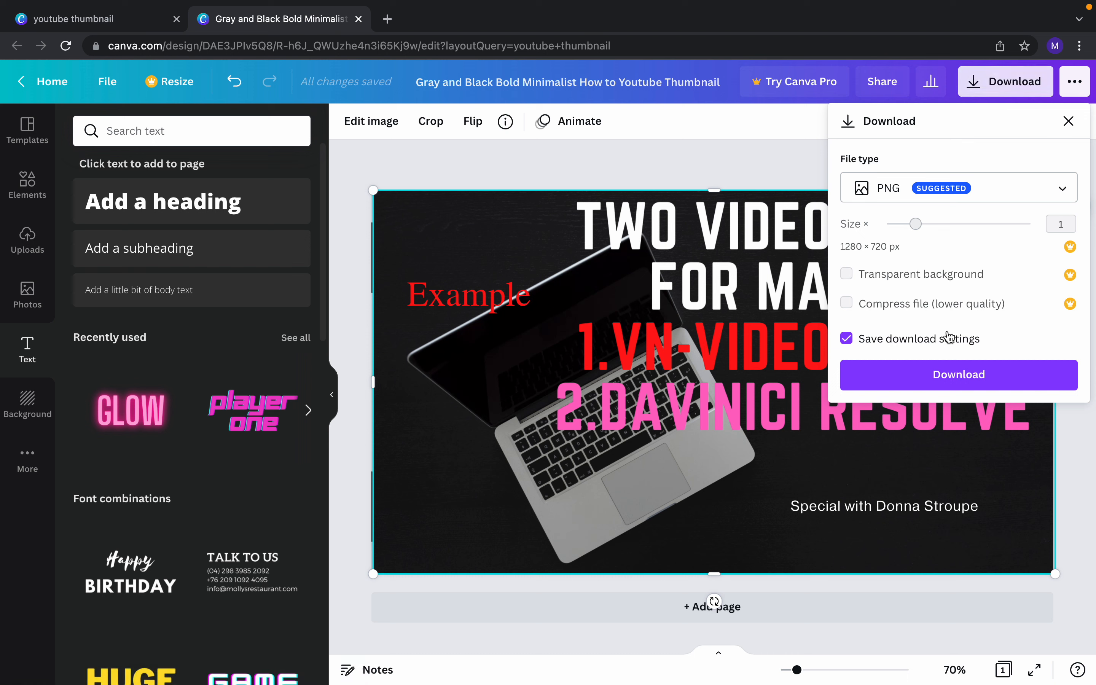
pyautogui.click(936, 376)
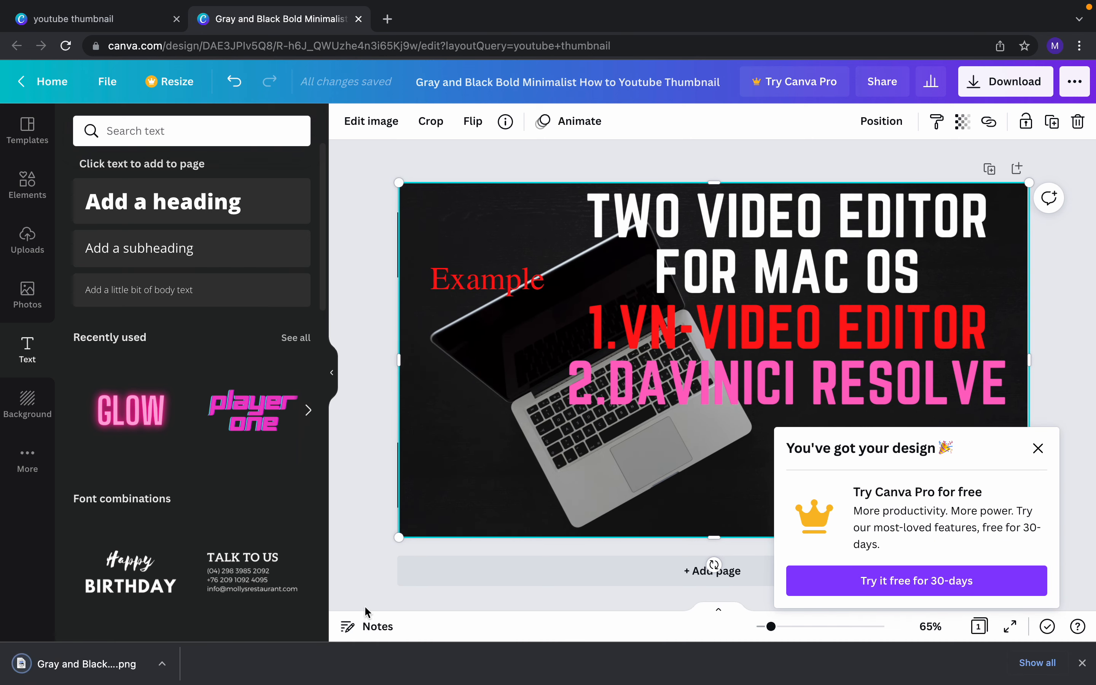
pyautogui.click(1039, 450)
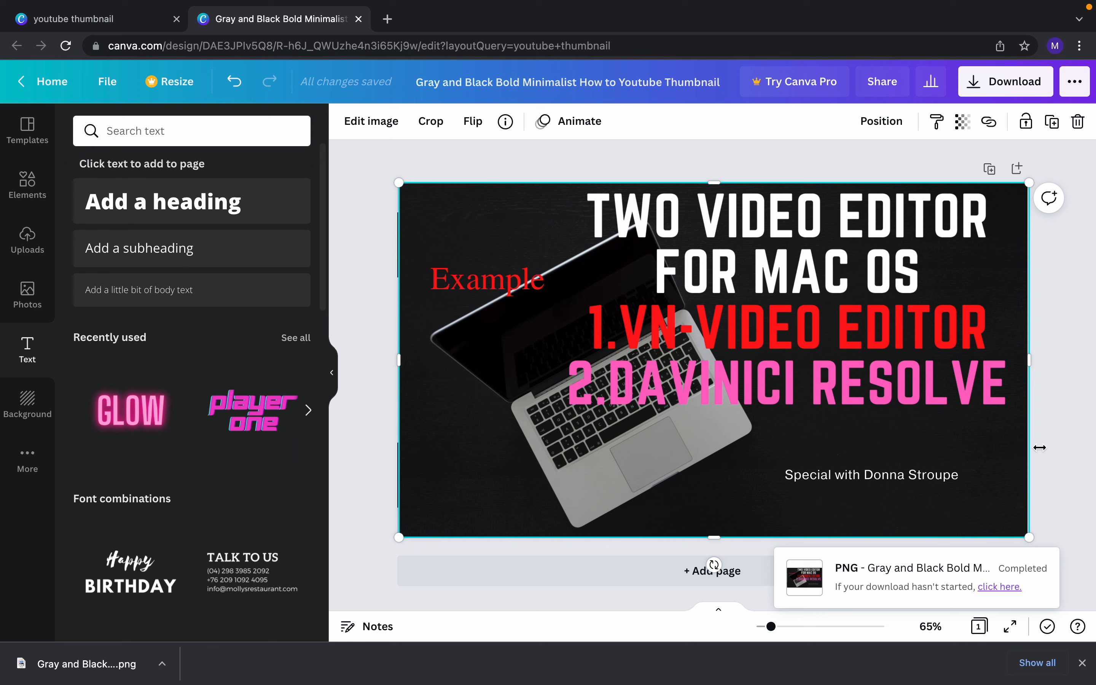